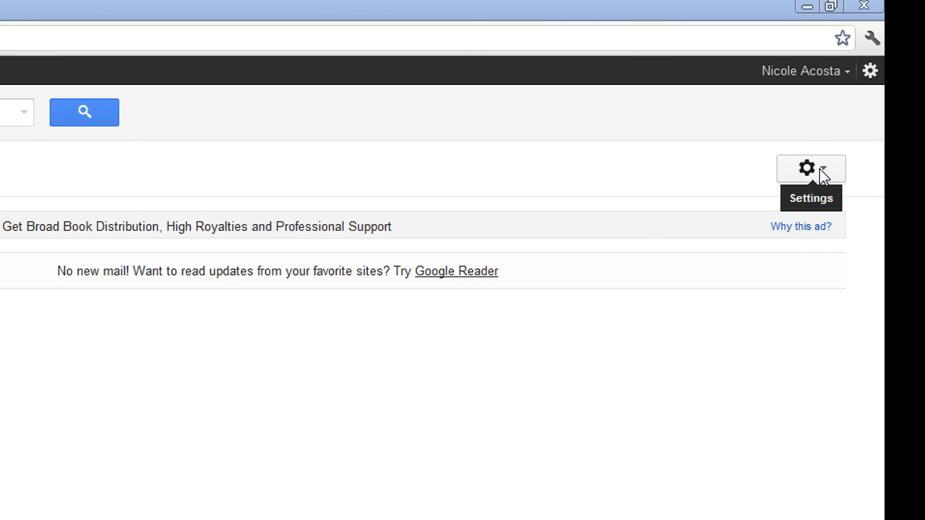
Step: Open Gmail's full Settings page from the gear menu
{"action": "left_click", "coordinate": [826, 170]}
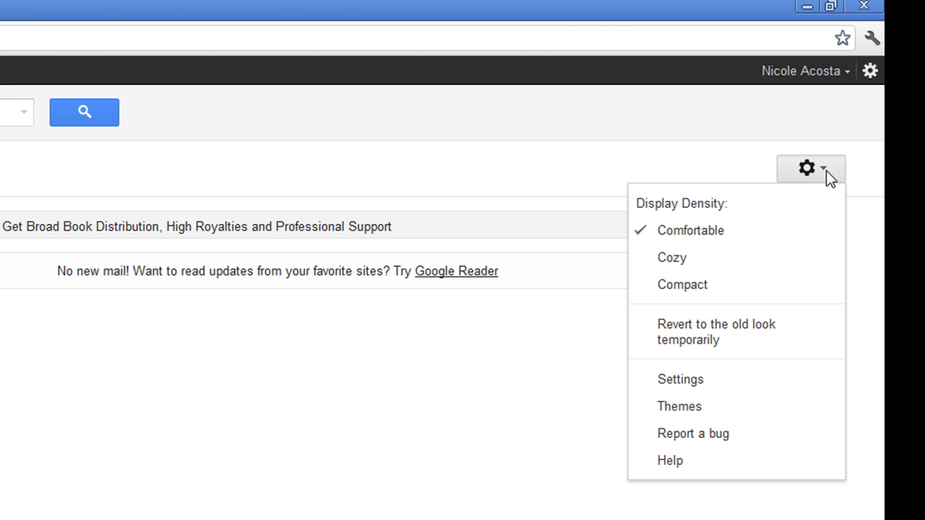
{"action": "left_click", "coordinate": [681, 381]}
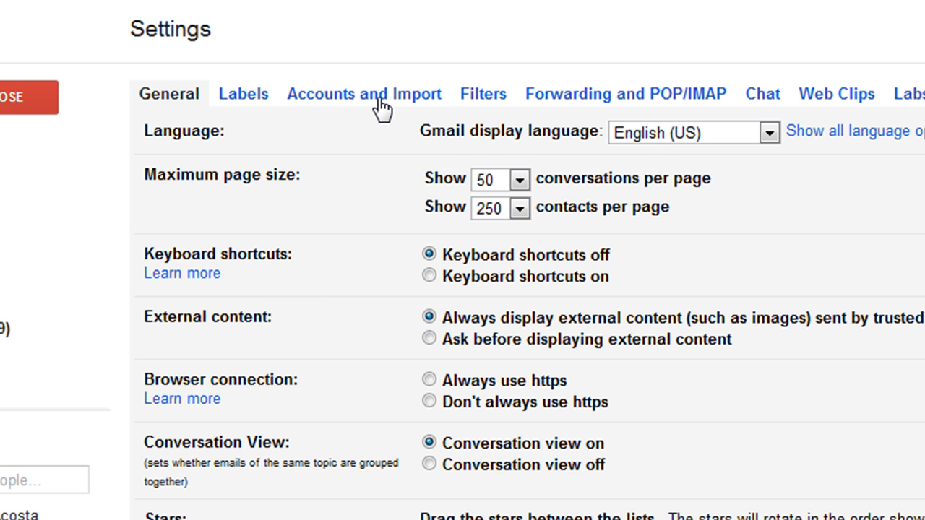
Step: On Accounts and Import, start adding another owned address under Send mail as
{"action": "left_click", "coordinate": [378, 101]}
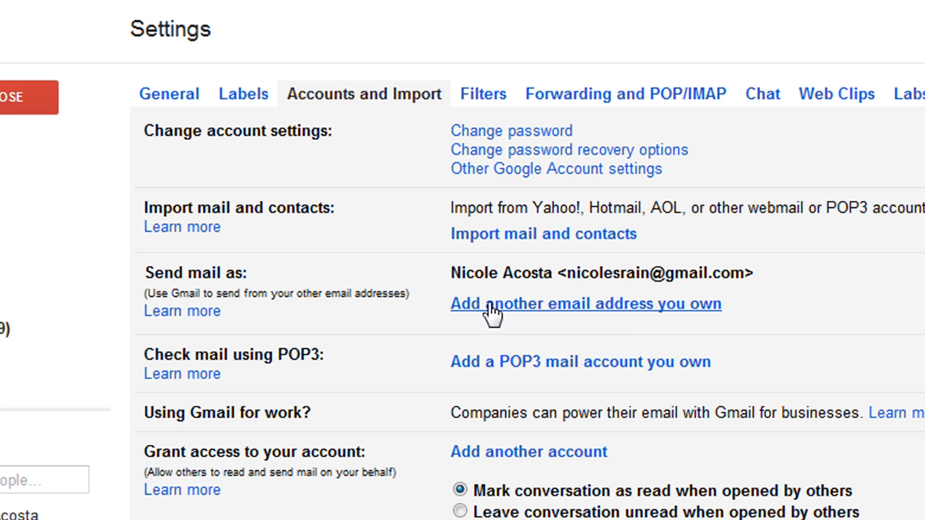
{"action": "left_click", "coordinate": [691, 316]}
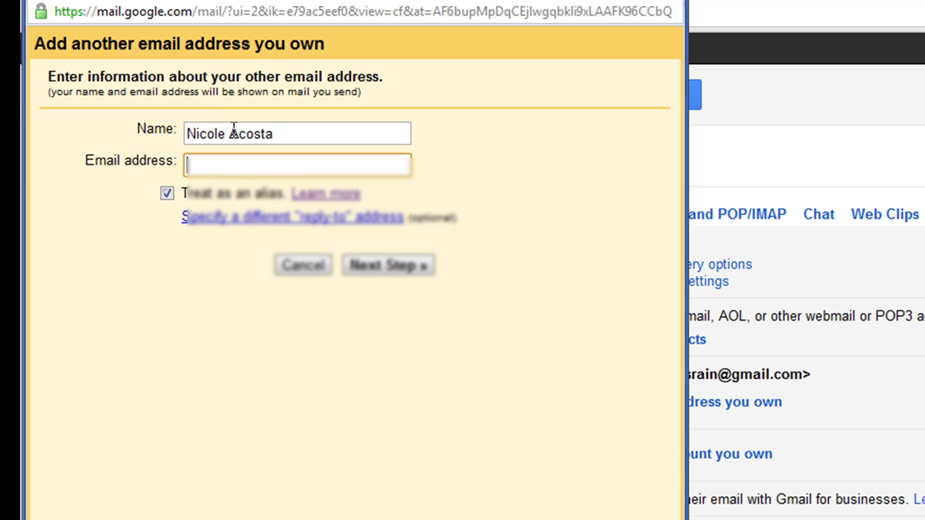
Step: Enter the custom-domain address from the autofill suggestions and advance to the sending-method step
{"action": "left_click", "coordinate": [216, 162]}
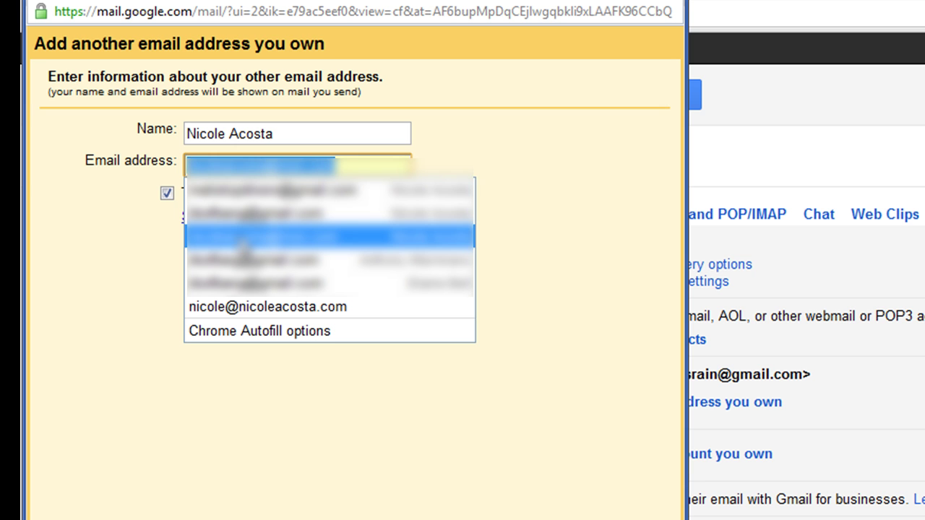
{"action": "left_click", "coordinate": [322, 307]}
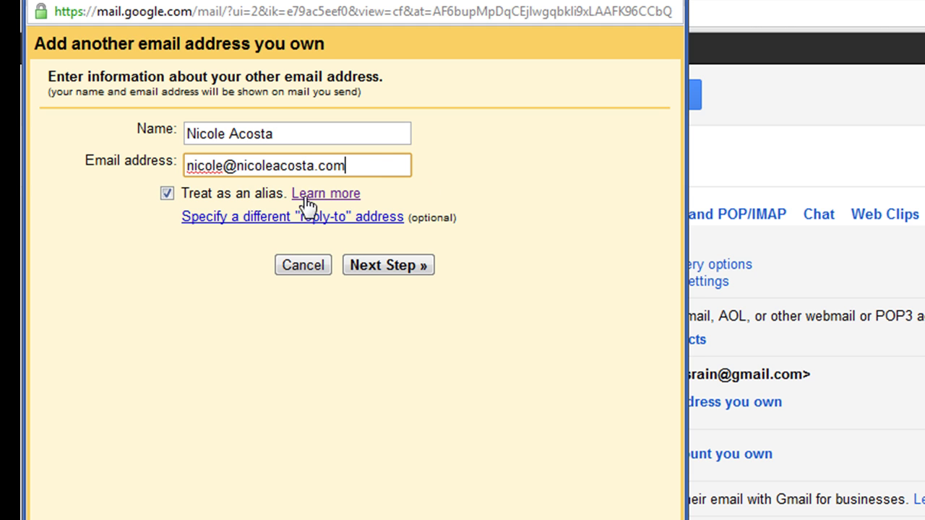
{"action": "left_click", "coordinate": [415, 269]}
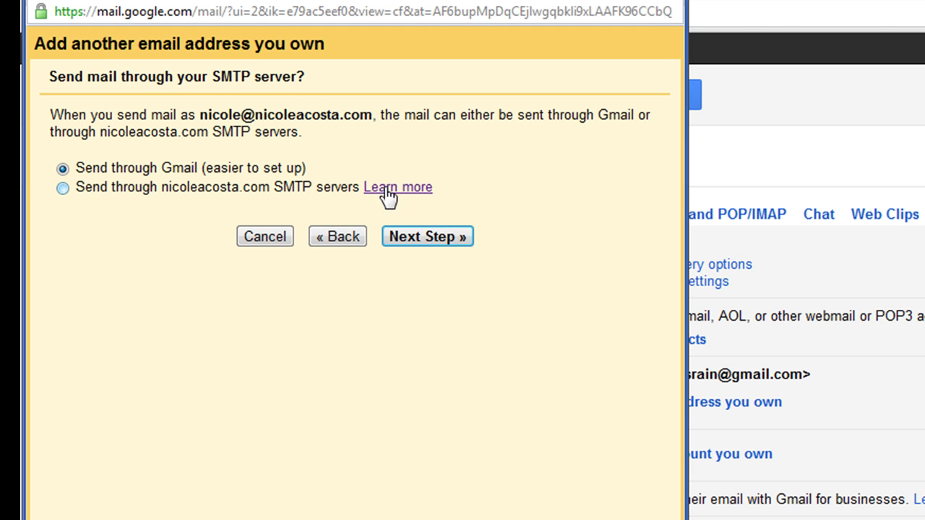
Step: Keep Send through Gmail instead of the domain's SMTP servers and continue to verification
{"action": "left_click", "coordinate": [61, 189]}
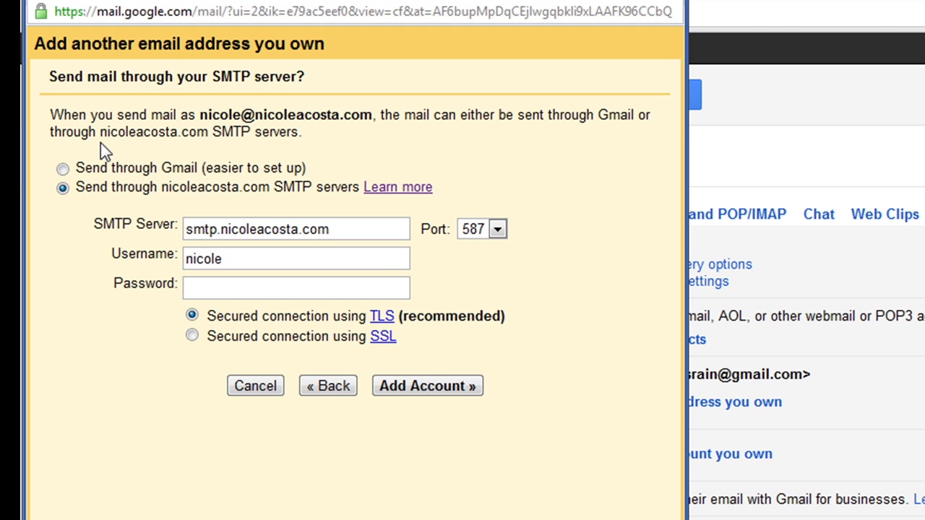
{"action": "left_click", "coordinate": [62, 169]}
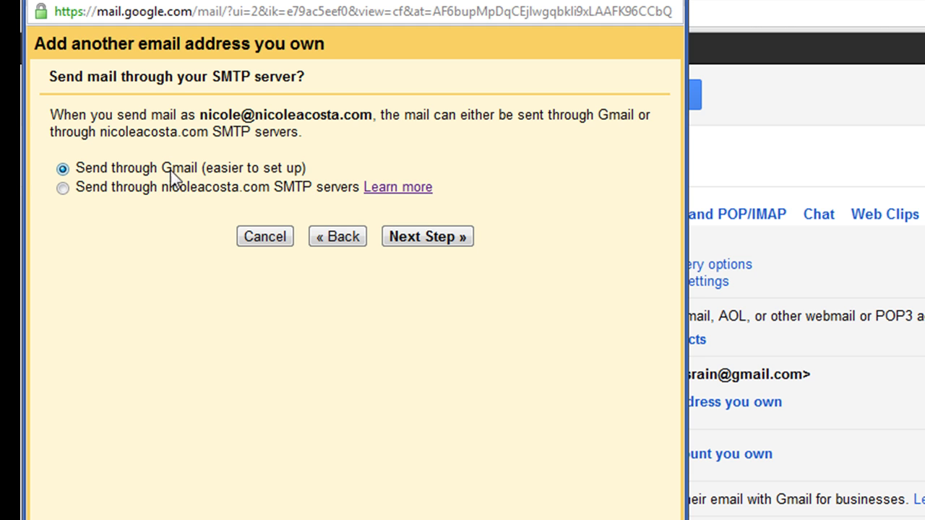
{"action": "left_click", "coordinate": [452, 244]}
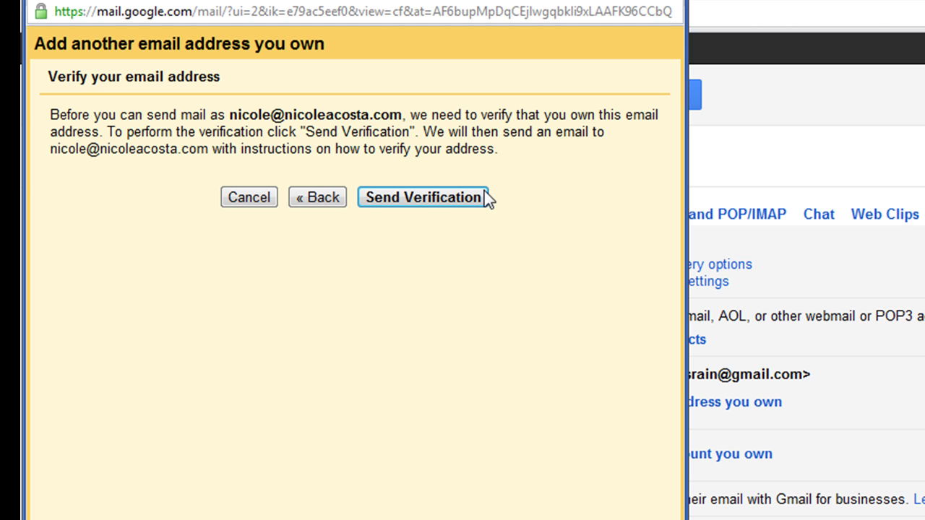
Step: Email a verification code to the new custom-domain address
{"action": "left_click", "coordinate": [436, 198]}
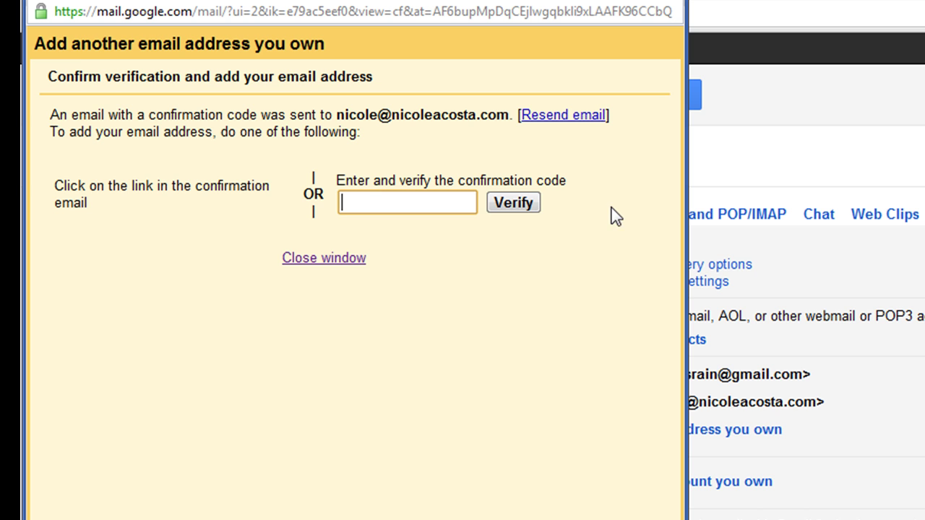
Step: Paste the emailed confirmation code into the field and verify the custom-domain address
{"action": "right_click", "coordinate": [352, 202]}
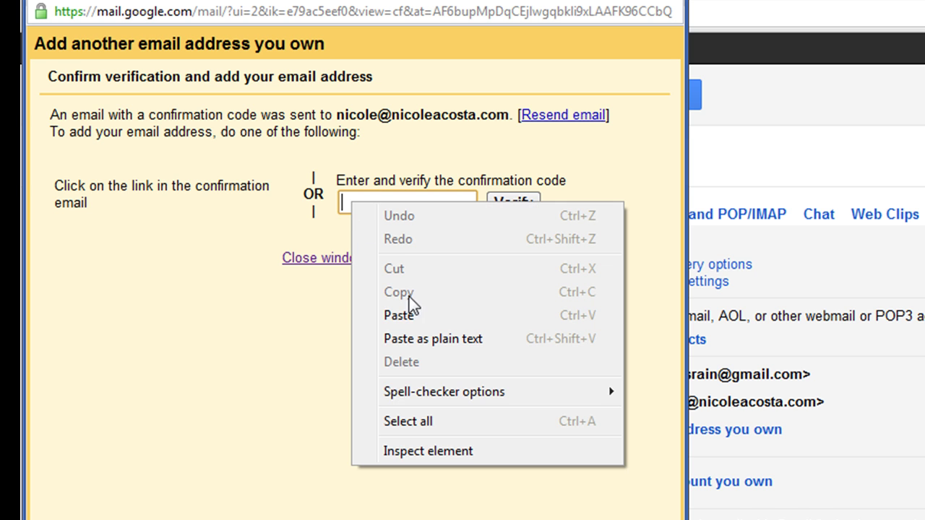
{"action": "left_click", "coordinate": [417, 316]}
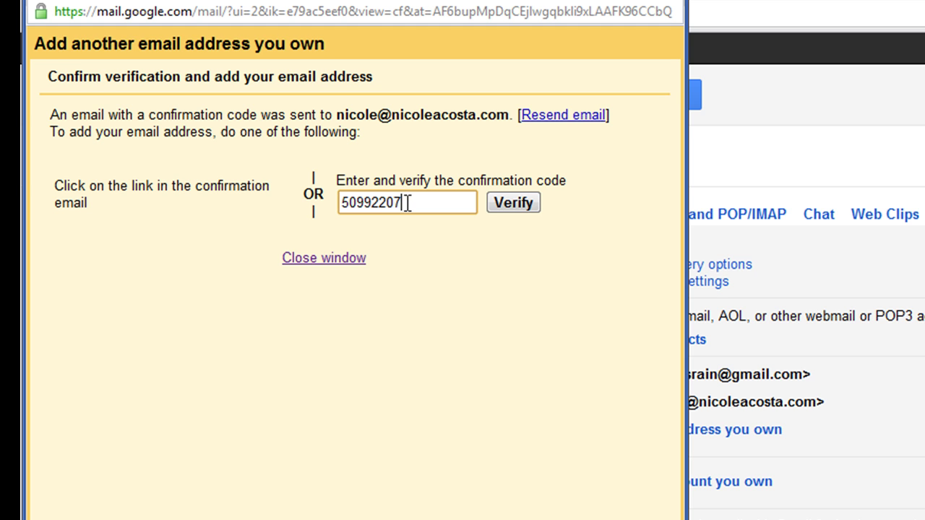
{"action": "left_click", "coordinate": [514, 204]}
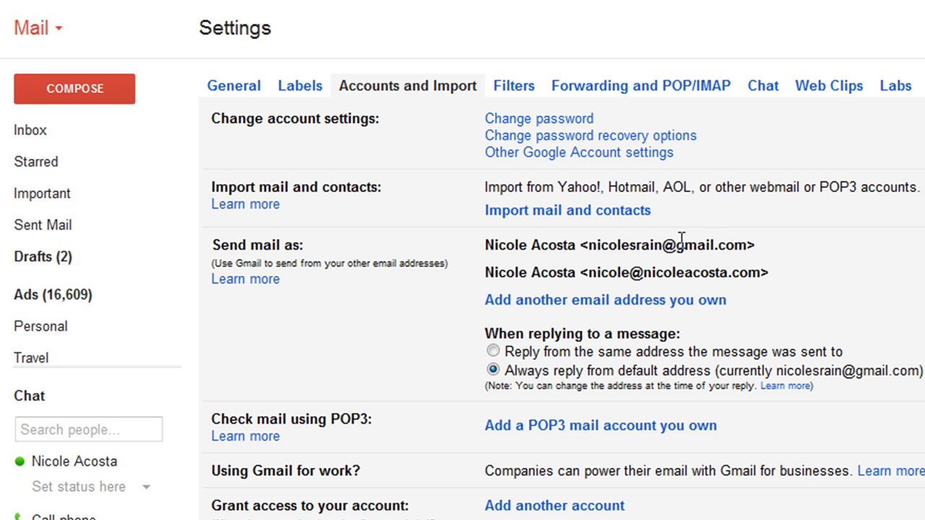
Step: In a new message, check both sender addresses and leave From set to the custom-domain address
{"action": "left_click", "coordinate": [78, 95]}
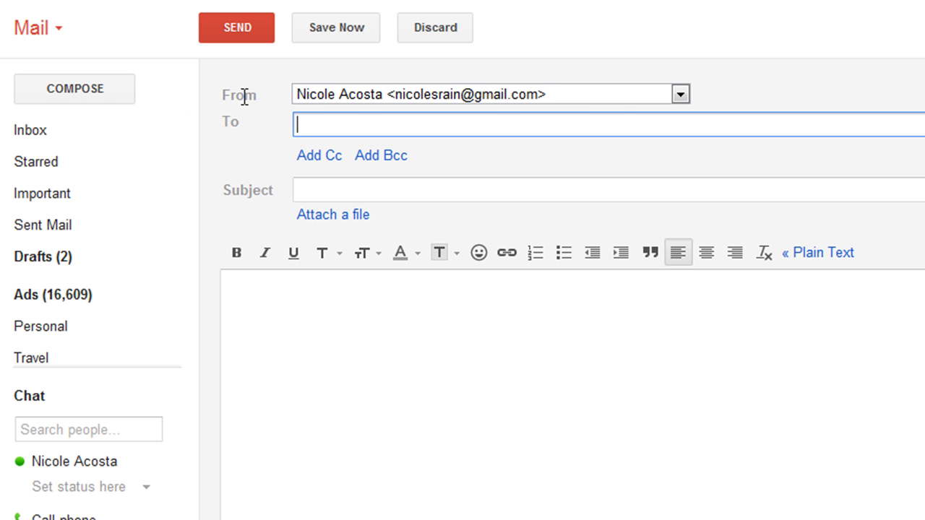
{"action": "left_click", "coordinate": [681, 93]}
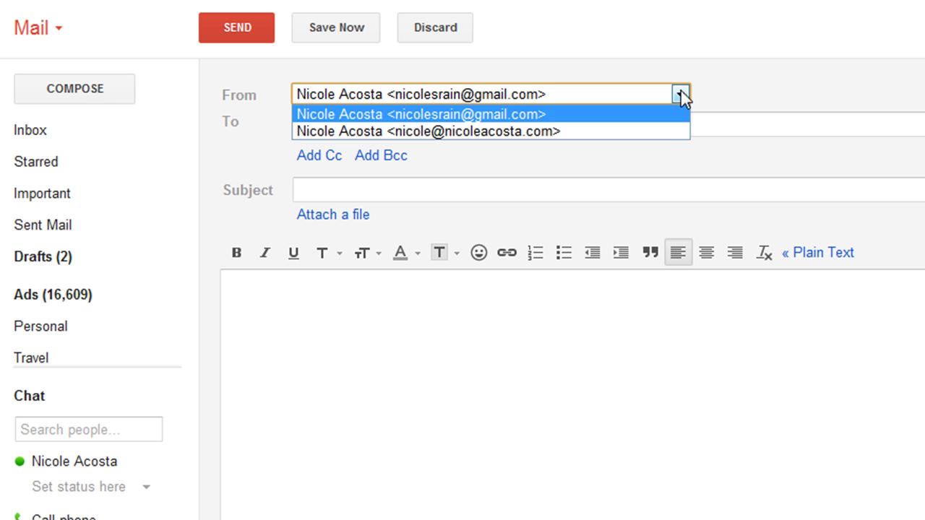
{"action": "left_click", "coordinate": [667, 132]}
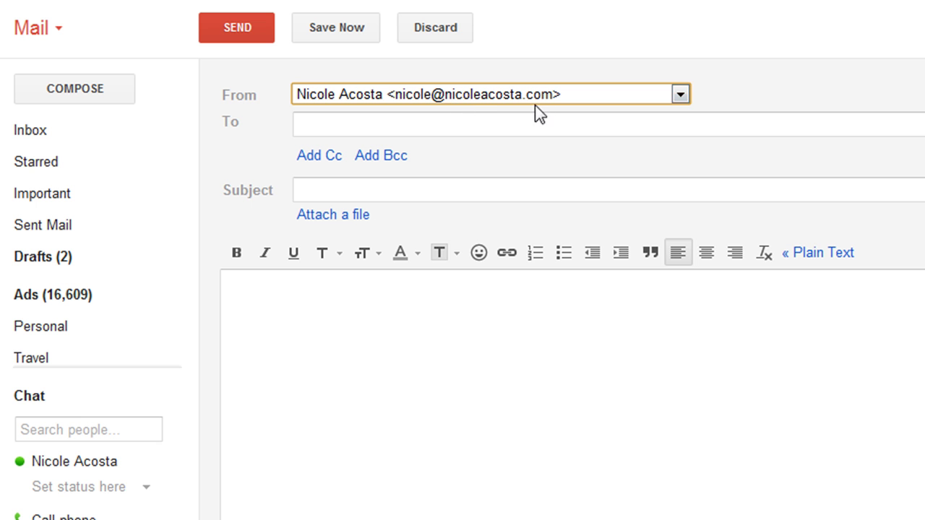
{"action": "left_click", "coordinate": [678, 95]}
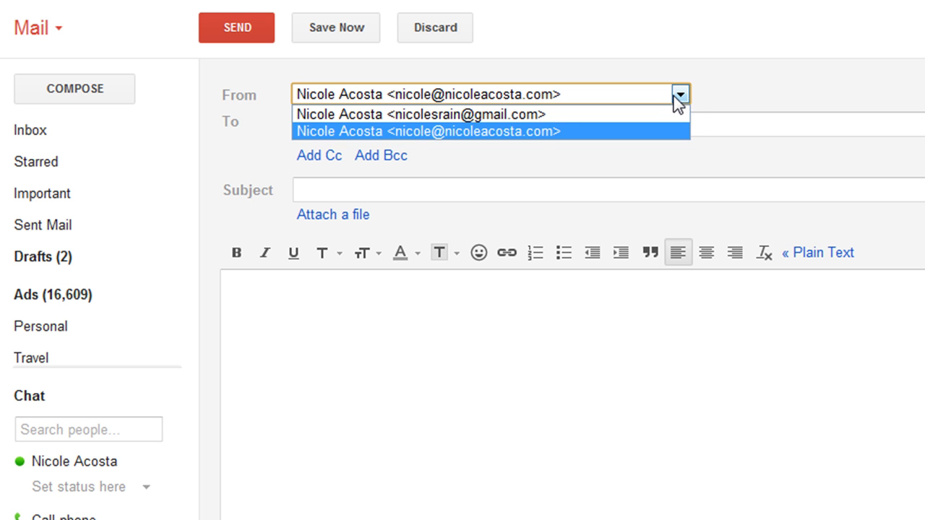
{"action": "left_click", "coordinate": [462, 114]}
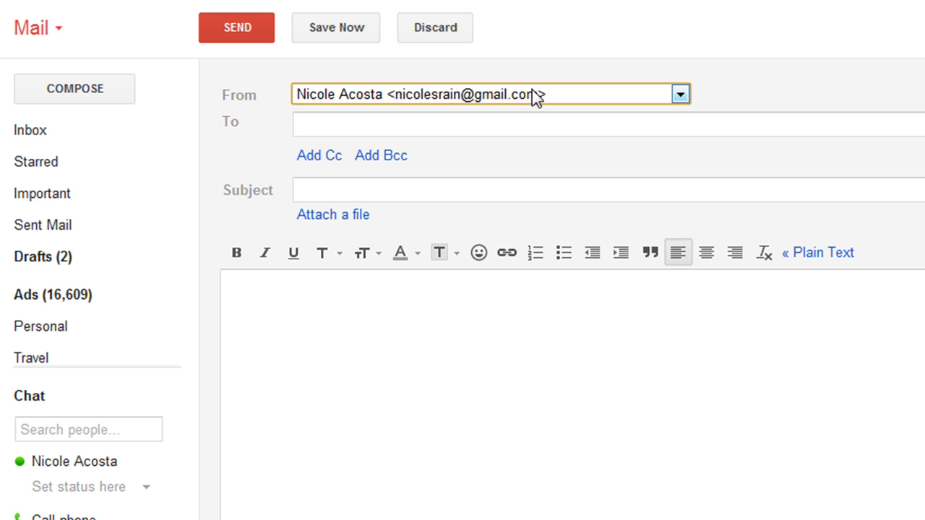
{"action": "left_click", "coordinate": [680, 94]}
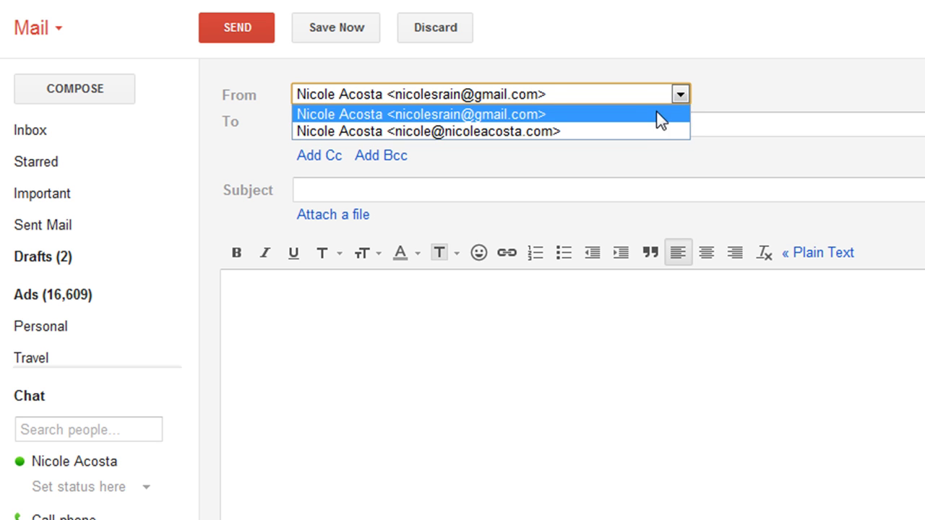
{"action": "left_click", "coordinate": [641, 130]}
Step: Send a test email to the Gmail address with subject 'Test' and body 'testing 123'
{"action": "left_click", "coordinate": [390, 127]}
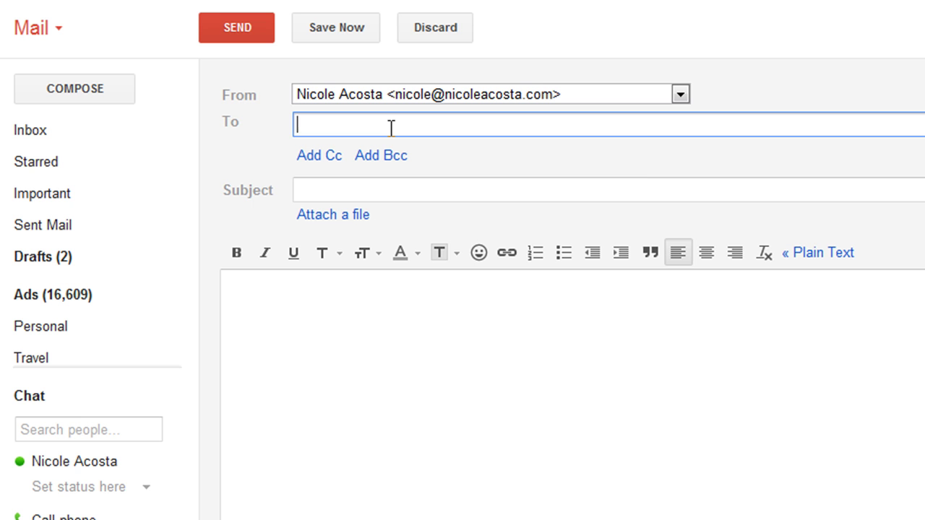
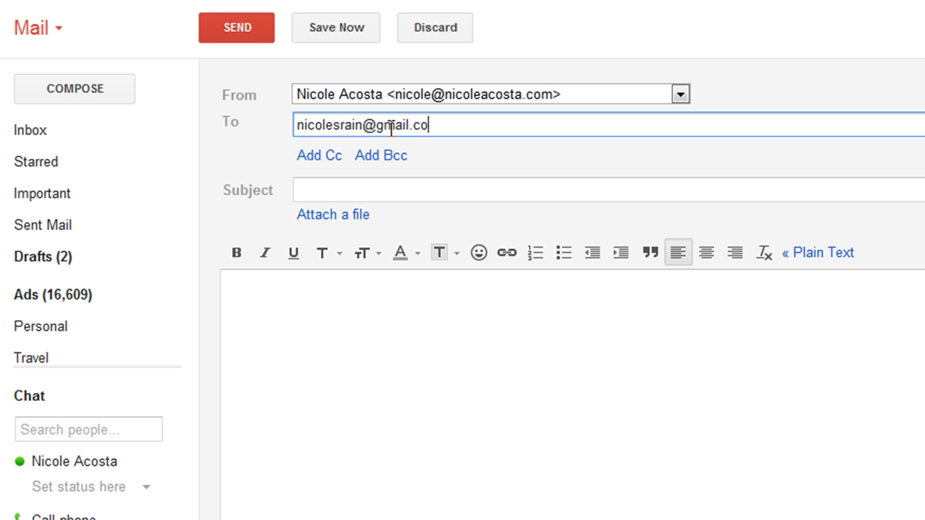
{"action": "key", "text": "Tab"}
{"action": "type", "text": "Test"}
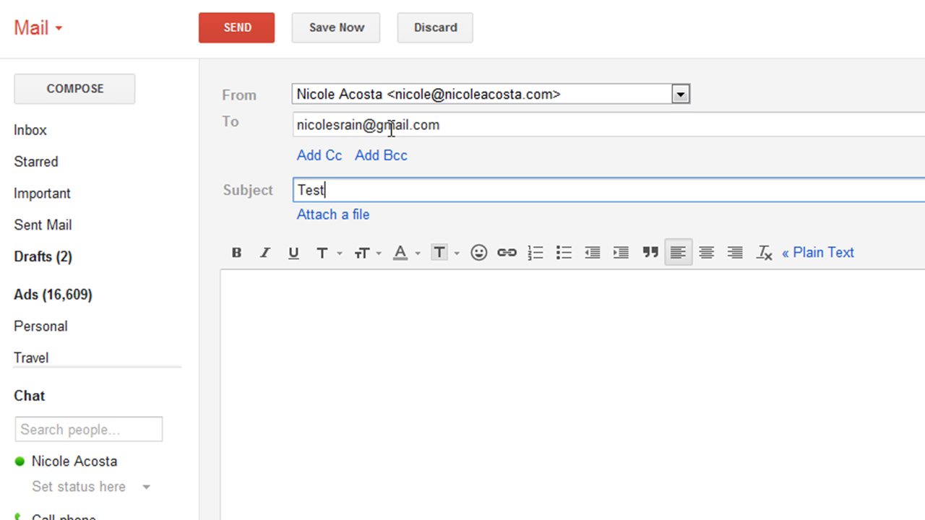
{"action": "key", "text": "Tab"}
{"action": "type", "text": "tes"}
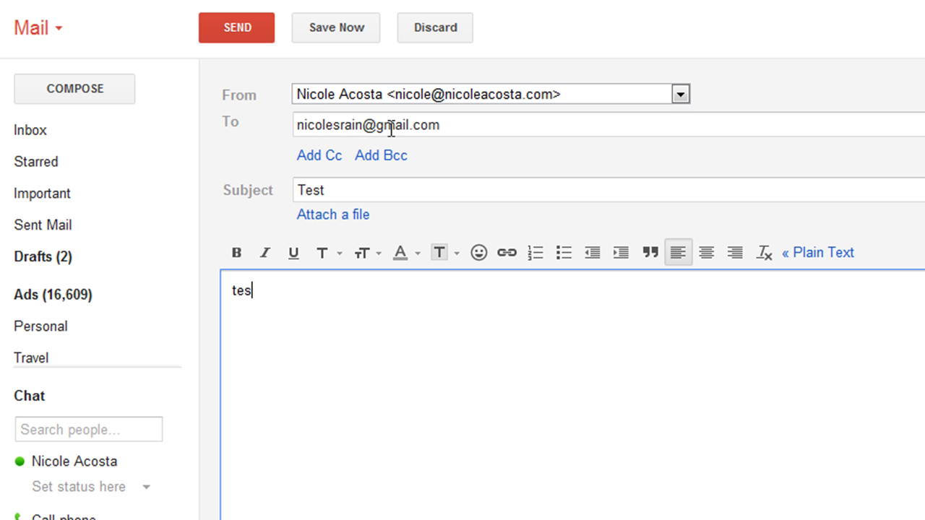
{"action": "type", "text": "ting 123"}
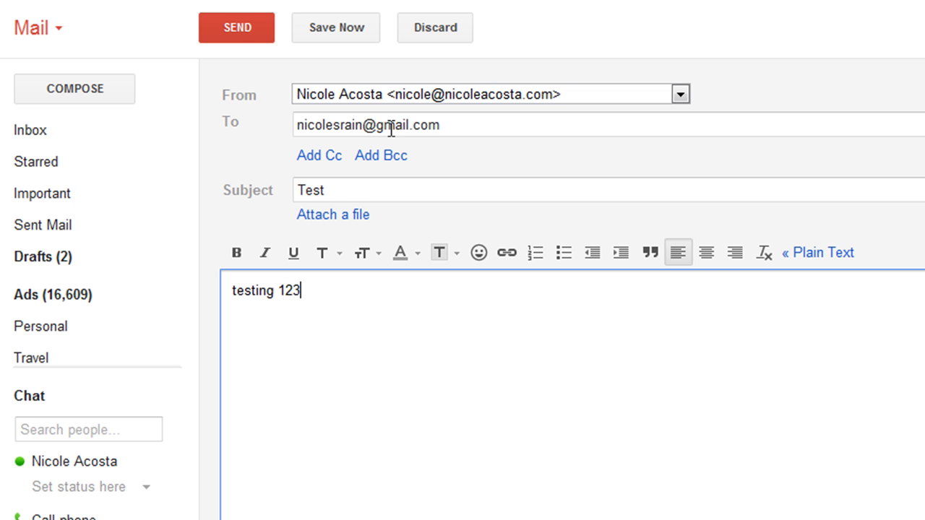
{"action": "left_click", "coordinate": [238, 38]}
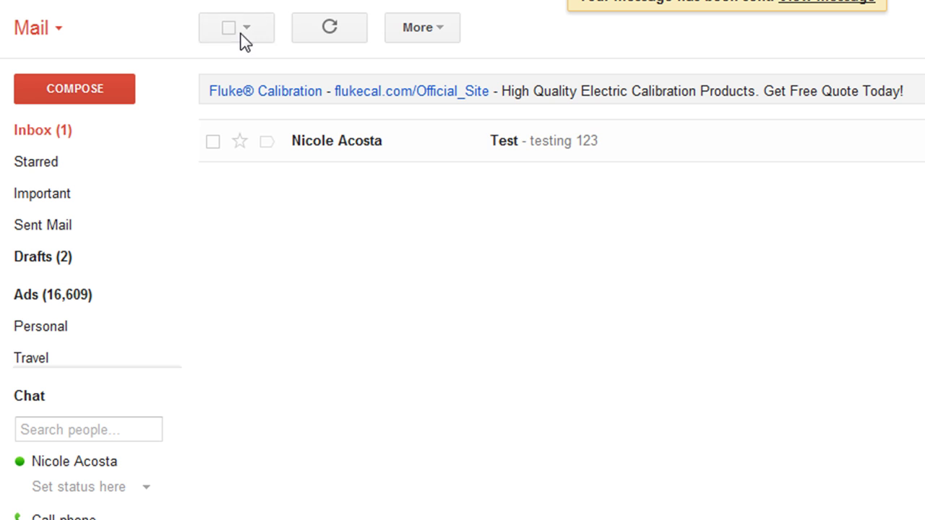
Step: Open the received 'Test' message in the inbox
{"action": "left_click", "coordinate": [514, 147]}
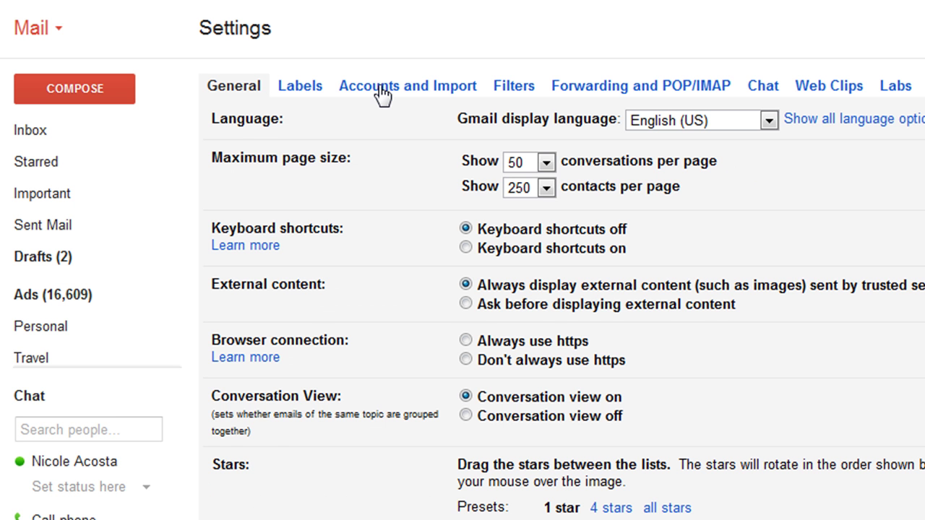
Step: Show the Accounts and Import tab listing both Send mail as addresses
{"action": "left_click", "coordinate": [381, 86]}
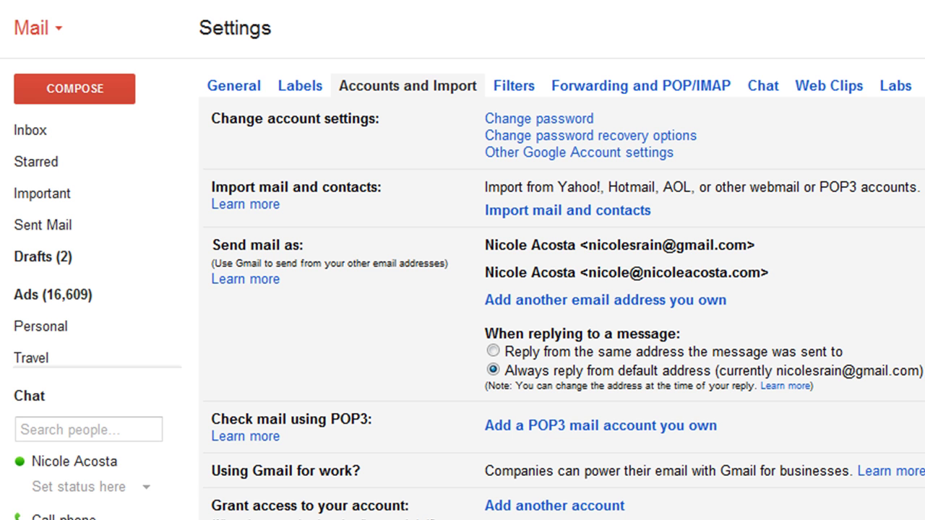